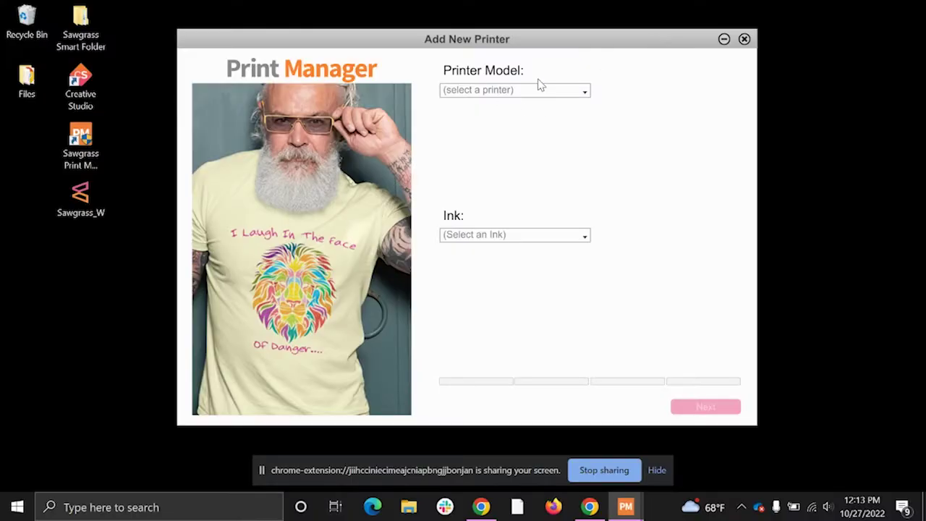
# - Select Sawgrass SG500 as the printer model with SubliJet-UHD ink
pyautogui.click(541, 91)
pyautogui.click(514, 105)
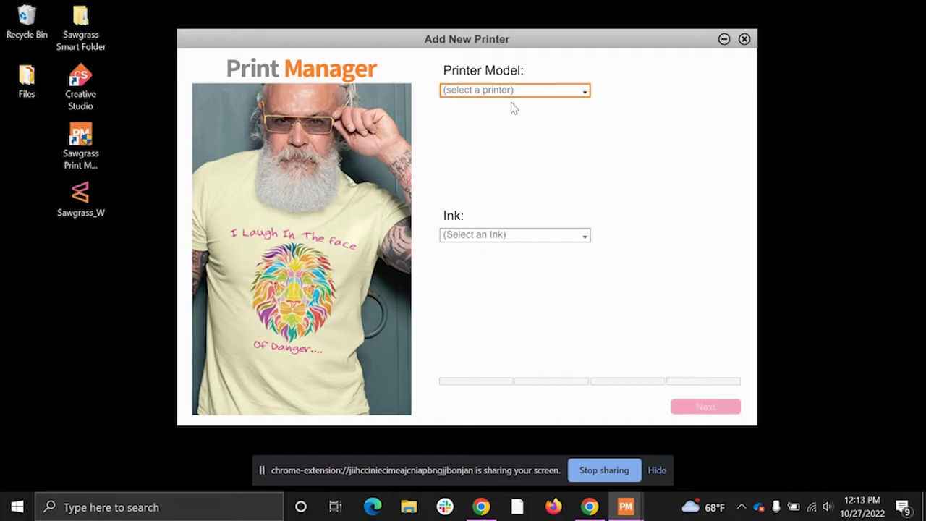
pyautogui.click(506, 235)
pyautogui.click(508, 251)
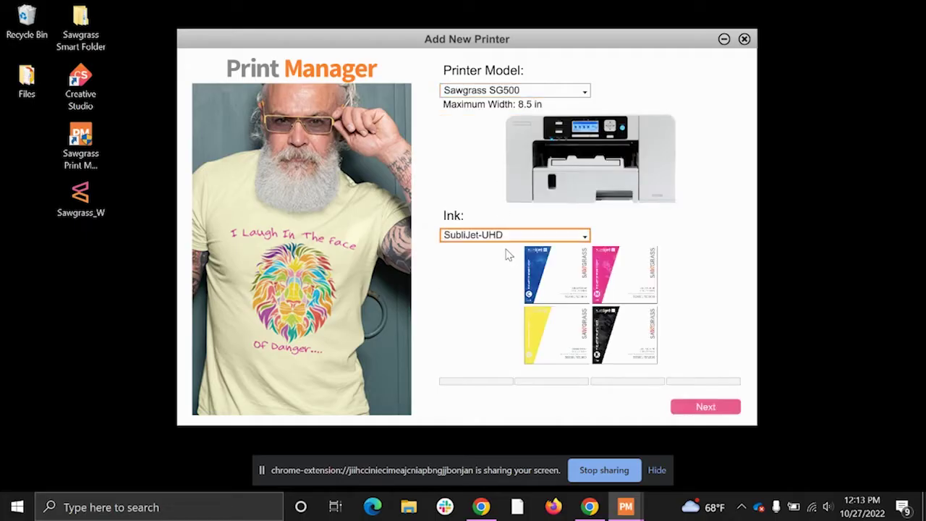
# - Move past driver installation, choose a USB connection, and finish adding the printer
pyautogui.click(693, 410)
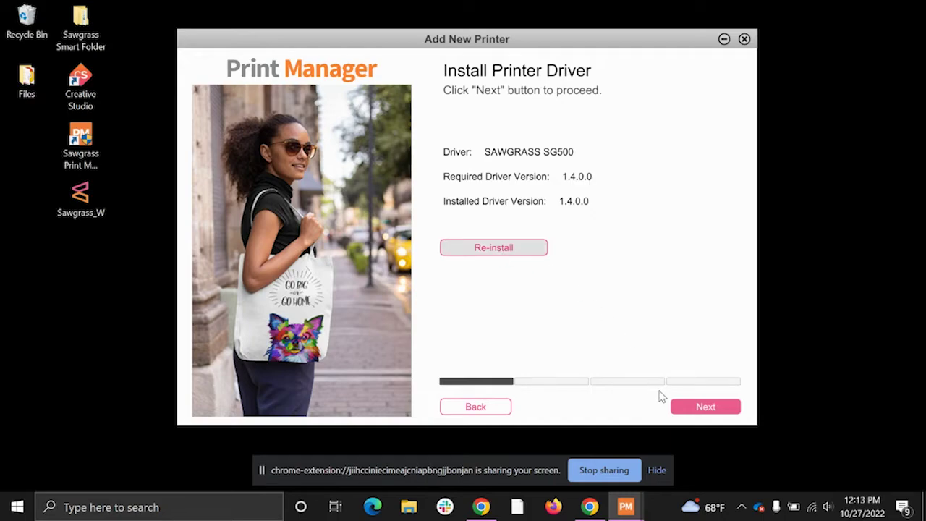
pyautogui.click(683, 407)
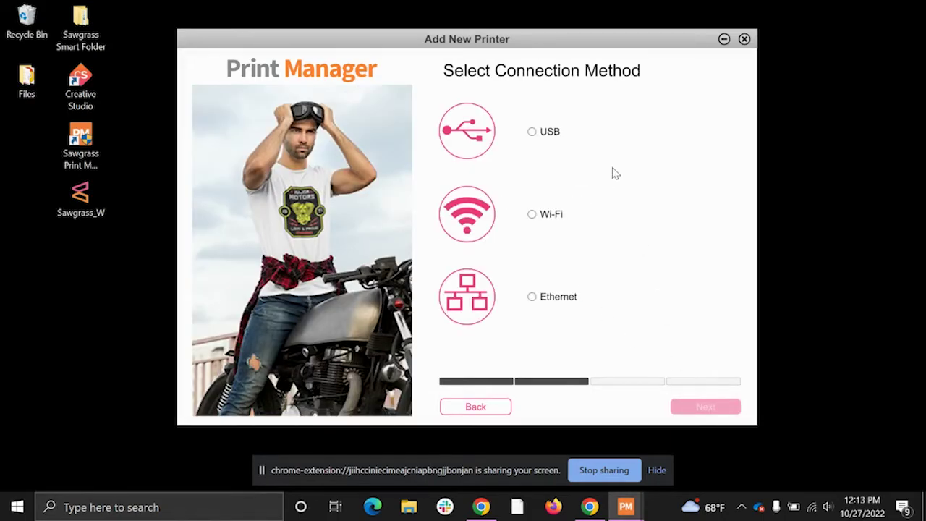
pyautogui.click(546, 134)
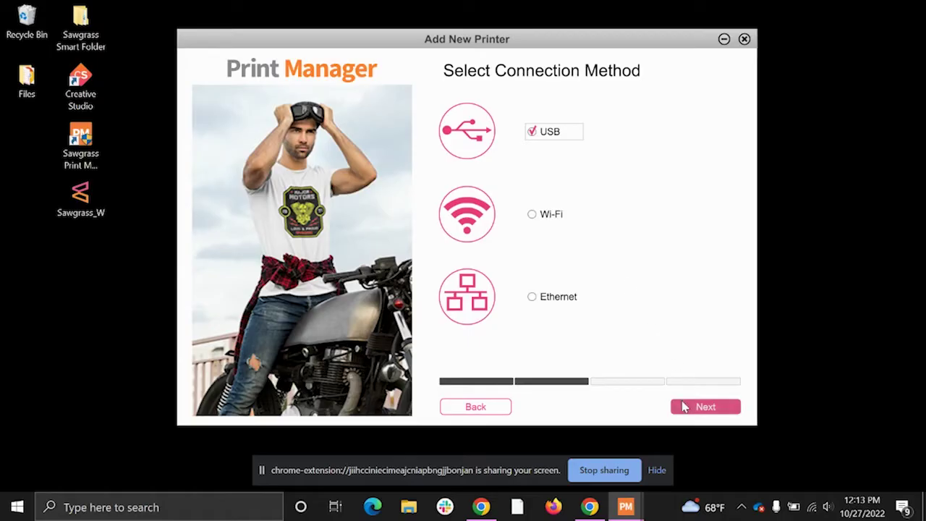
pyautogui.click(684, 408)
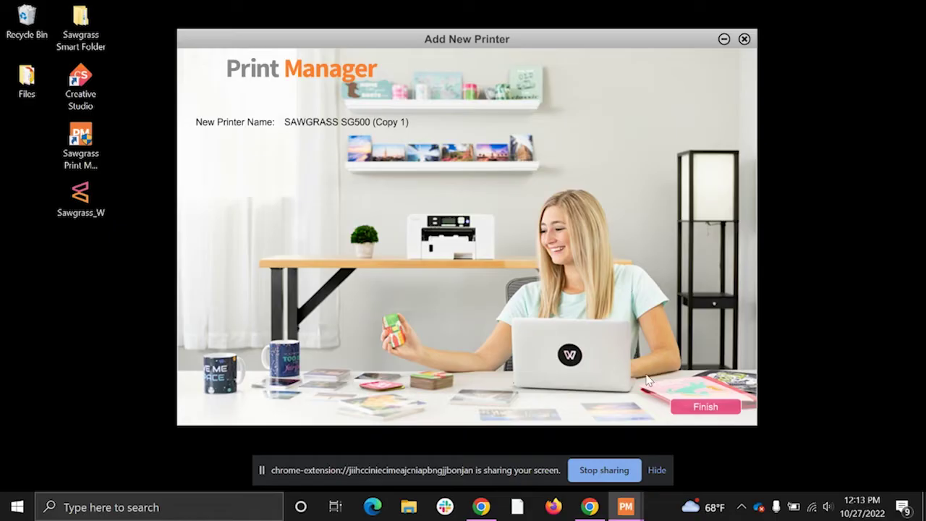
pyautogui.click(693, 410)
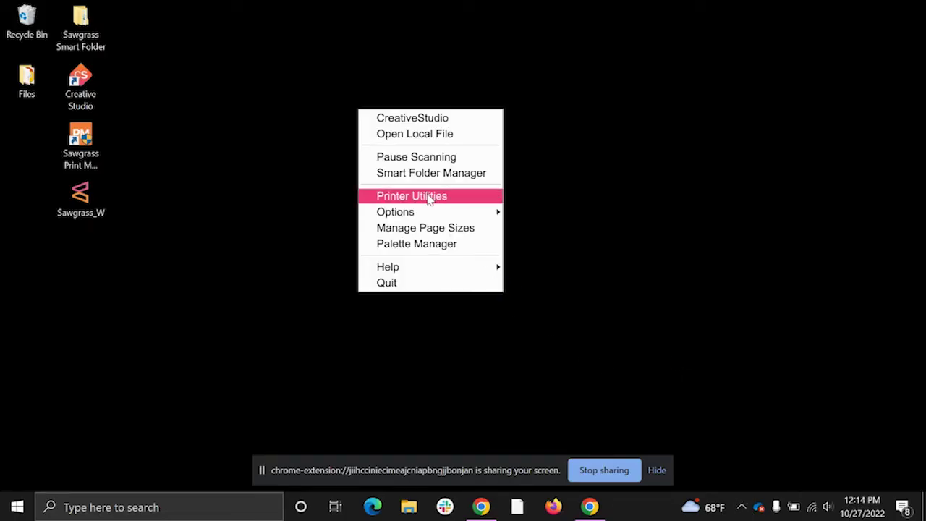
# - Start Add New Printer from Printer Utilities and select SG500 with SubliJet-UHD ink
pyautogui.click(427, 196)
pyautogui.click(601, 133)
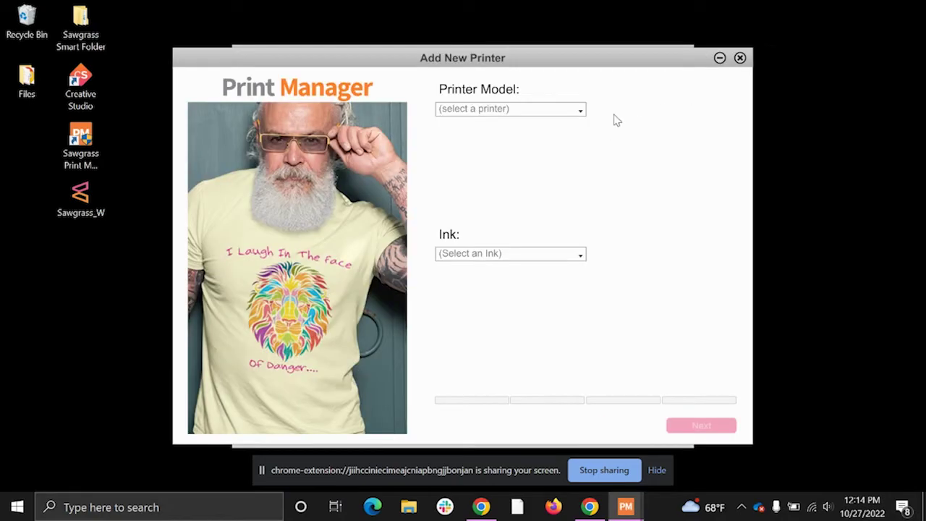
pyautogui.click(547, 110)
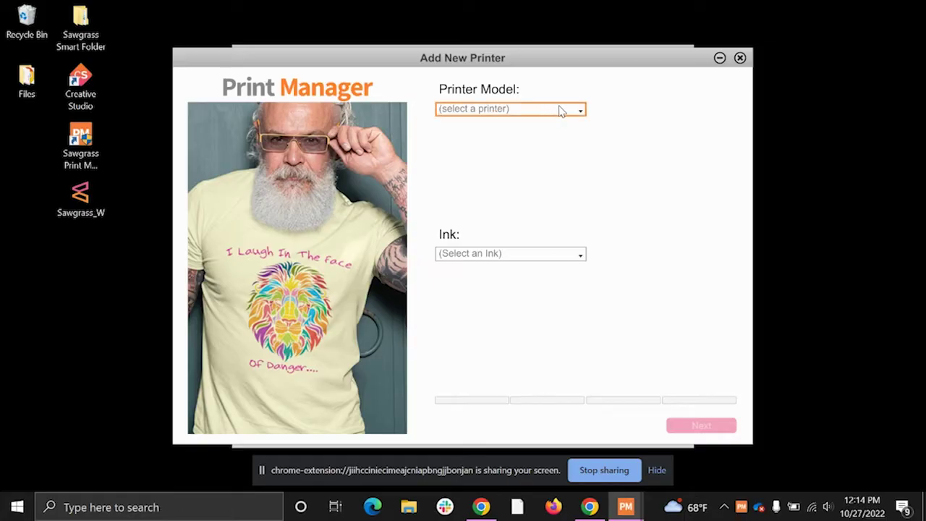
pyautogui.click(519, 131)
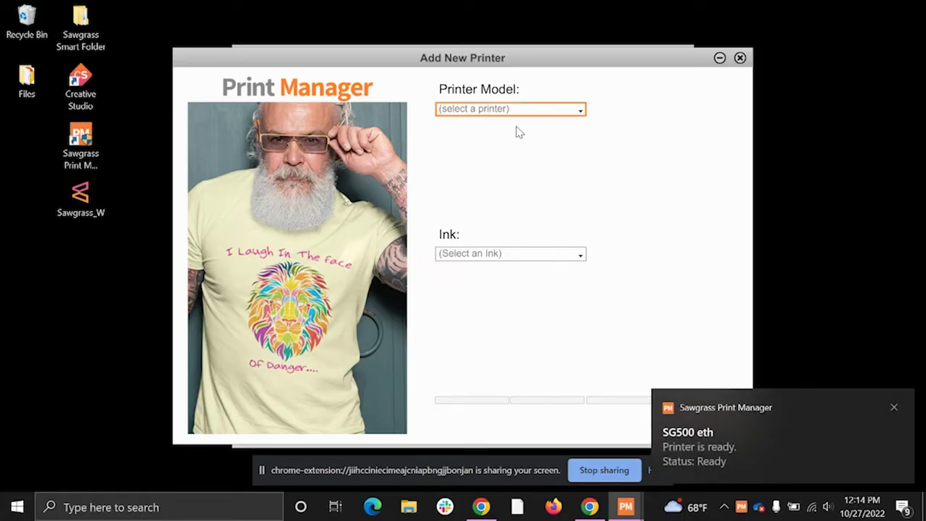
pyautogui.click(538, 253)
pyautogui.click(517, 282)
pyautogui.click(513, 254)
pyautogui.click(510, 269)
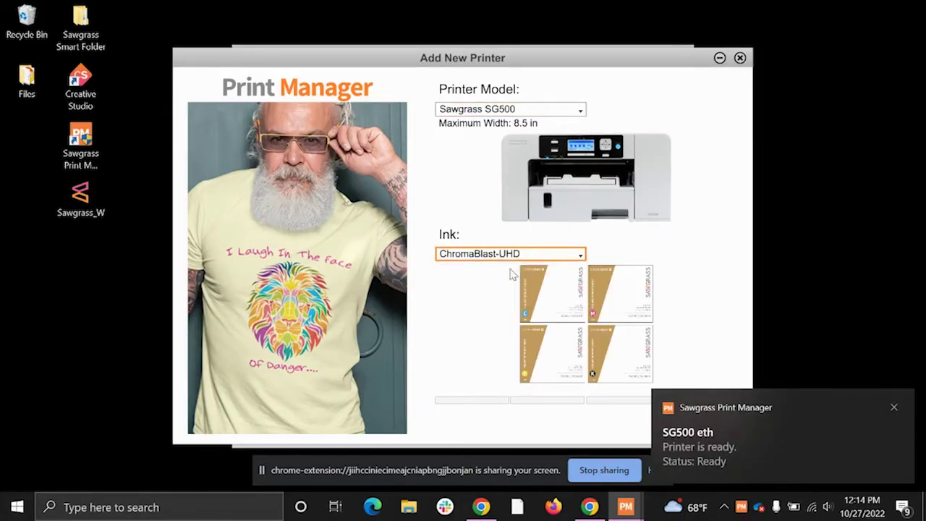
# - Choose Ethernet as the connection method and continue to the Connect Printer step
pyautogui.click(894, 407)
pyautogui.click(714, 428)
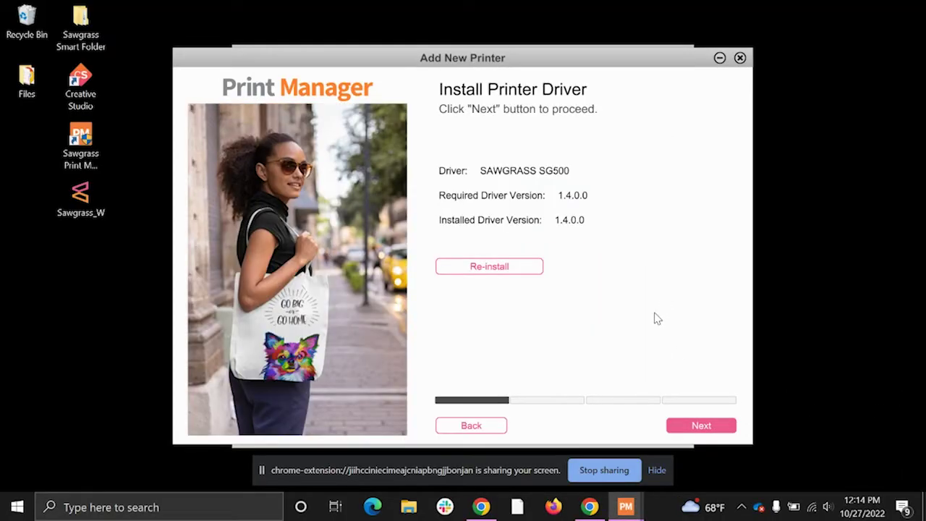
pyautogui.click(713, 426)
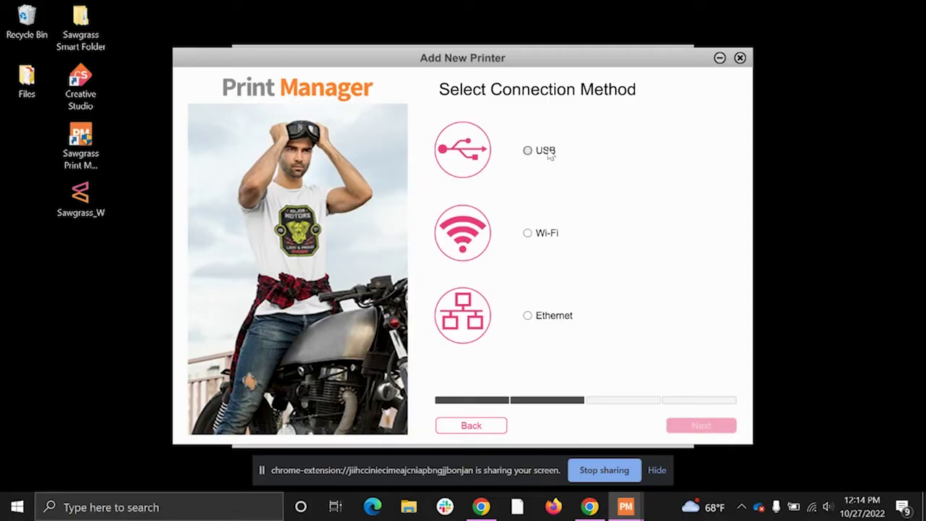
pyautogui.click(528, 317)
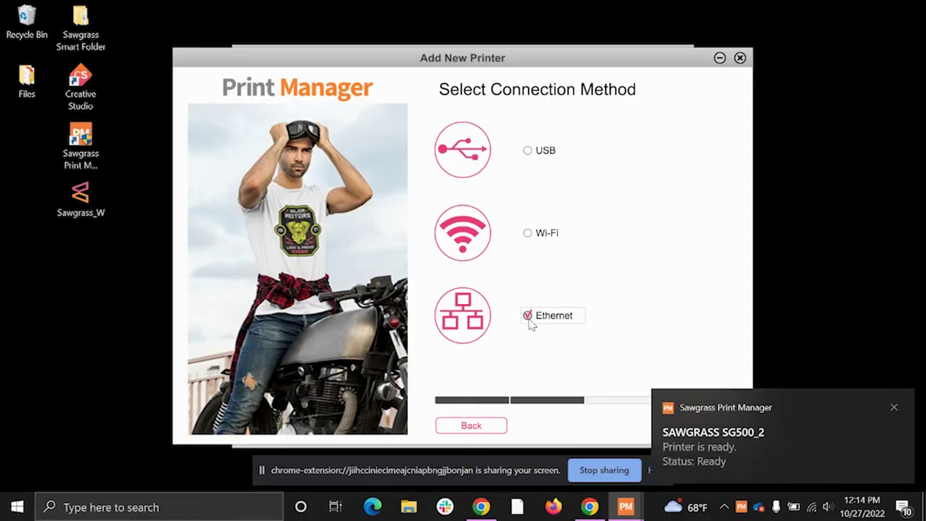
pyautogui.click(894, 408)
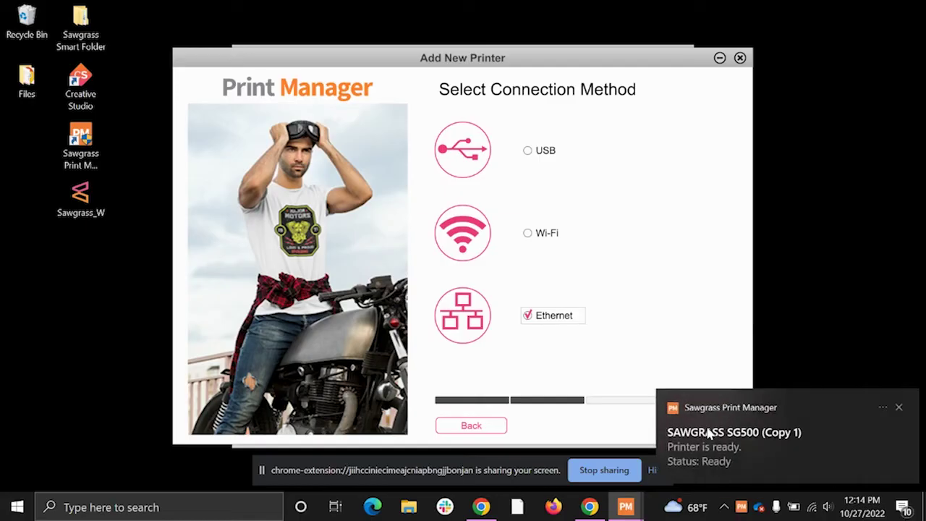
pyautogui.click(894, 409)
pyautogui.click(705, 426)
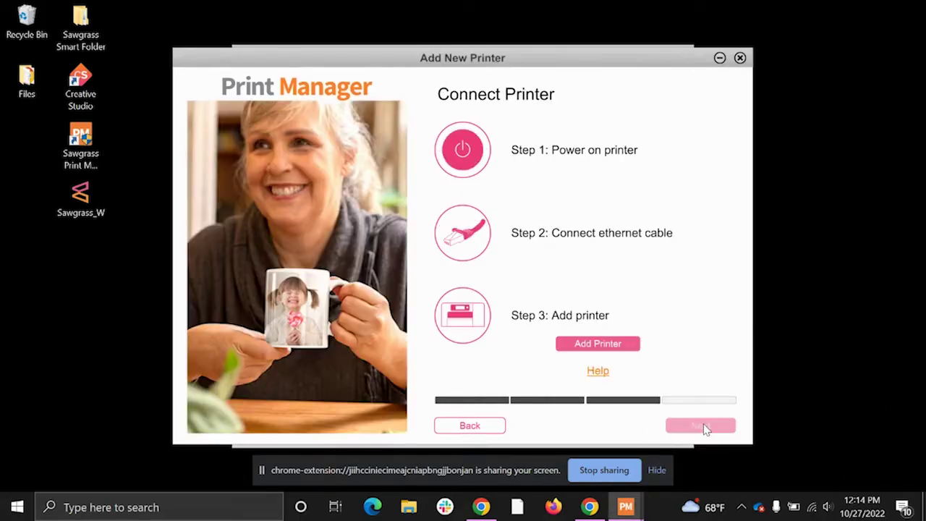
# - Launch the driver install, accept the license, and choose a new printer connected by USB cable
pyautogui.click(586, 353)
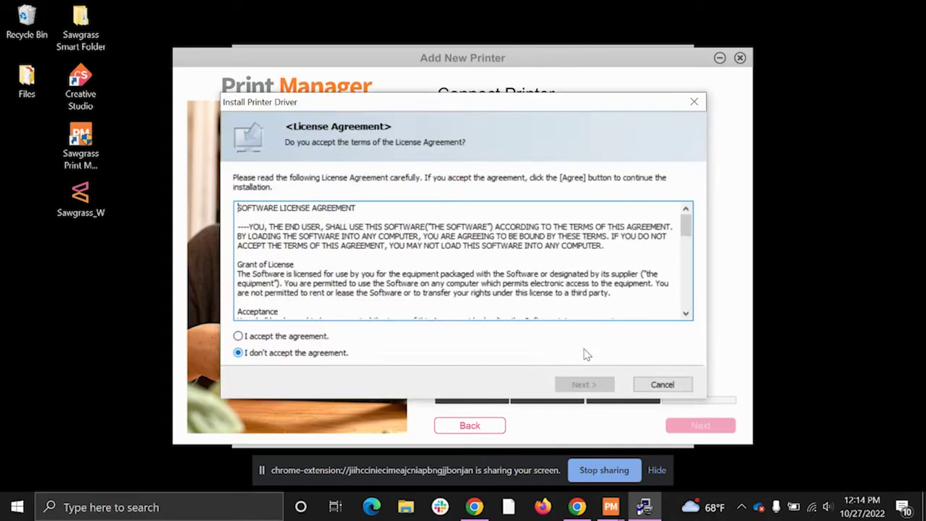
pyautogui.click(298, 337)
pyautogui.click(583, 384)
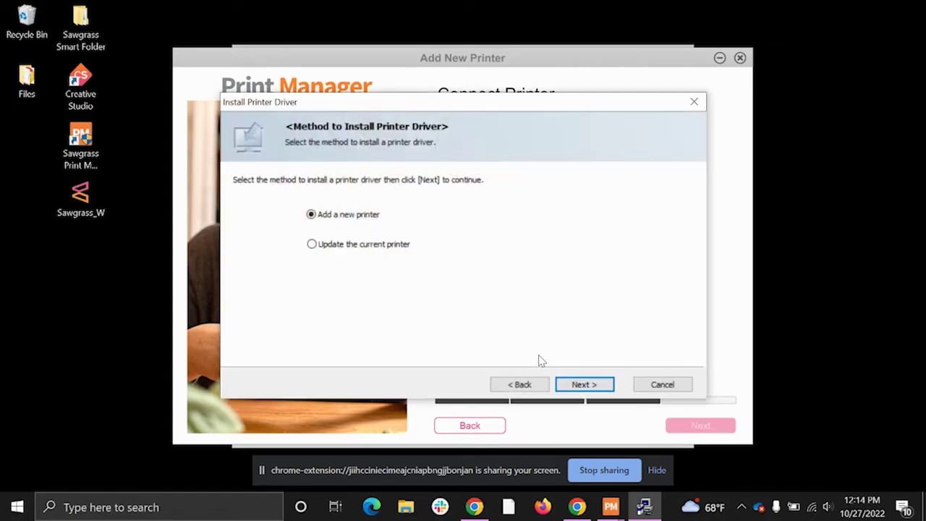
pyautogui.click(583, 384)
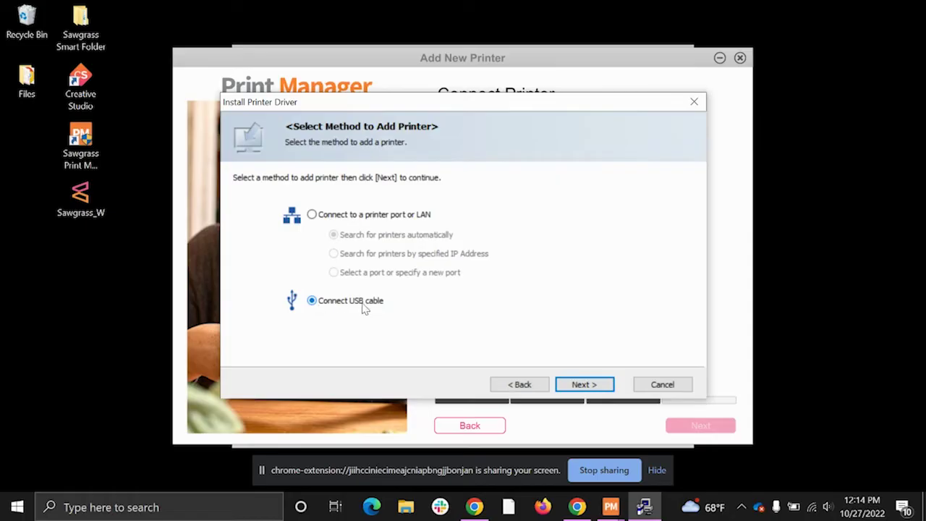
pyautogui.click(581, 384)
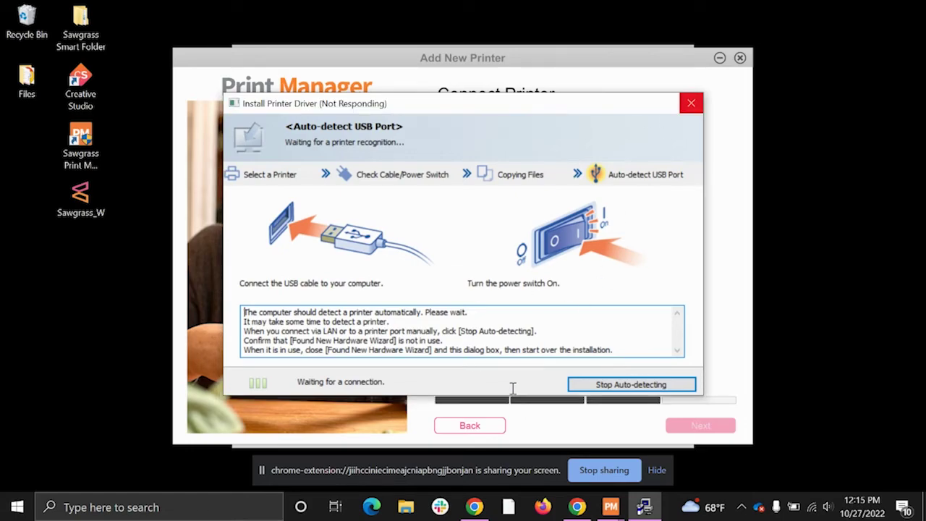
# - Close the stalled driver installer, cancel the problem report, and close the add-printer wizard
pyautogui.click(691, 104)
pyautogui.click(409, 267)
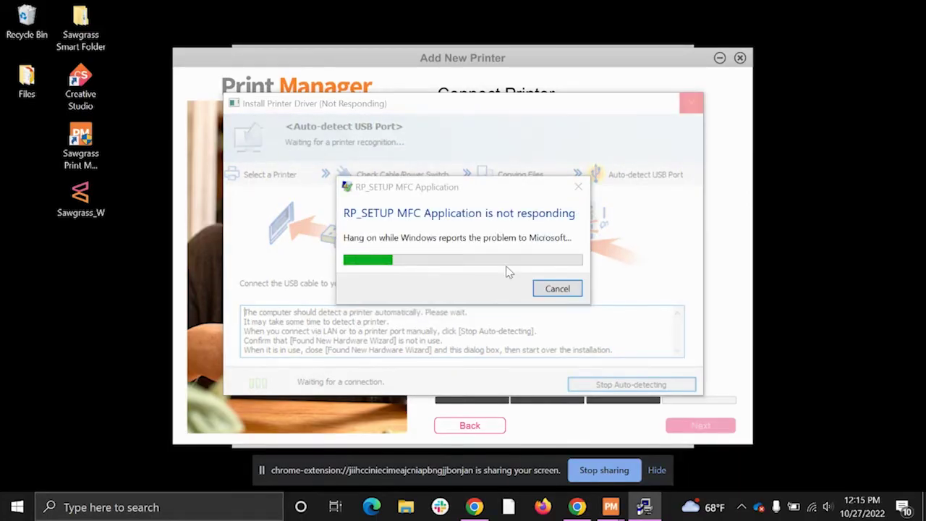
pyautogui.click(557, 289)
pyautogui.click(739, 57)
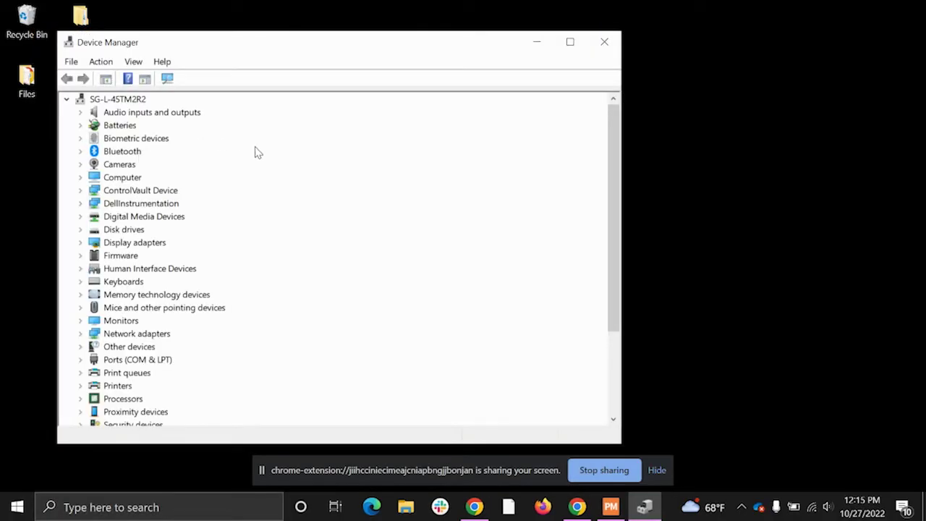
# - Expand Universal Serial Bus controllers and bring up the actions menu for USB Printing Support
pyautogui.moveTo(441, 51); pyautogui.dragTo(507, 37)
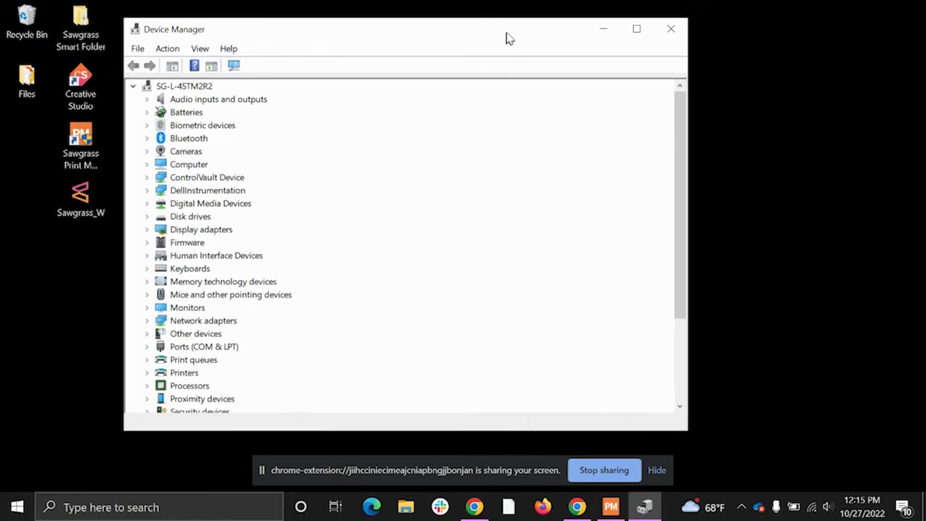
pyautogui.scroll(-3, 368, 241)
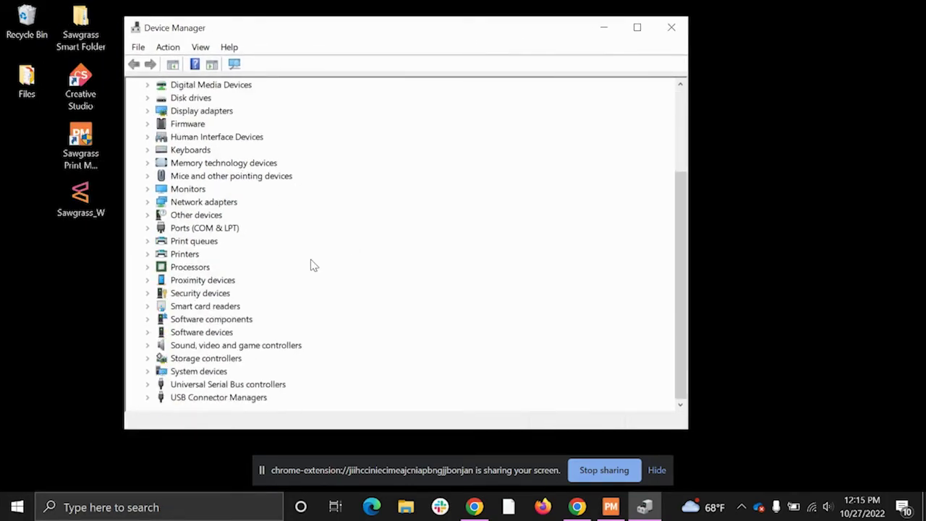
pyautogui.click(155, 387)
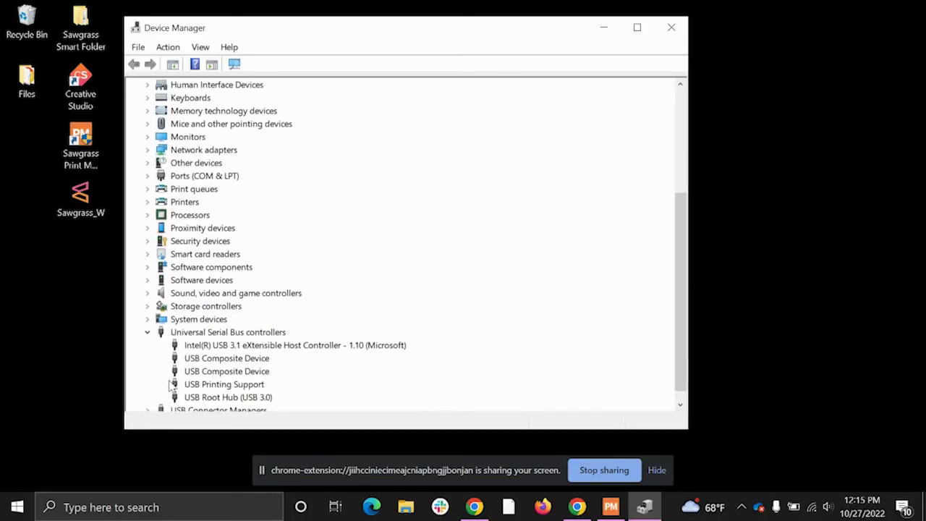
pyautogui.click(211, 389)
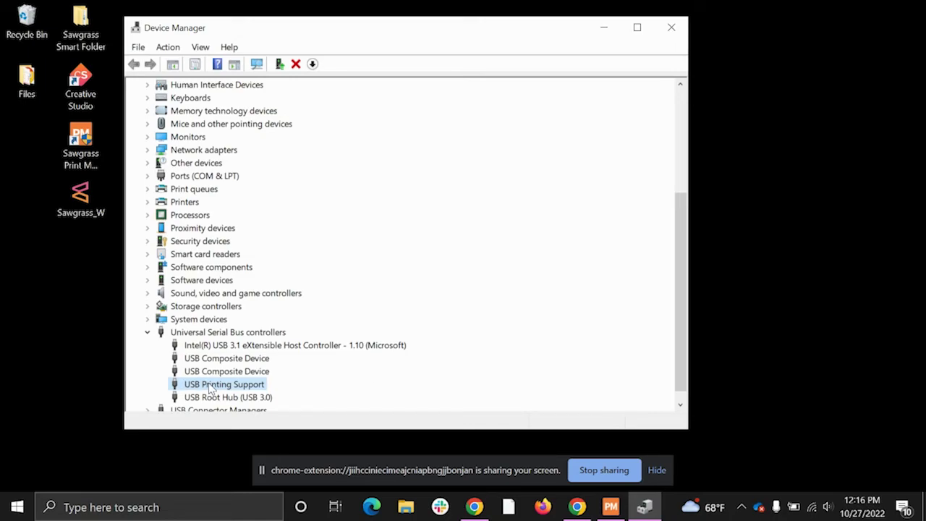
pyautogui.rightClick(210, 389)
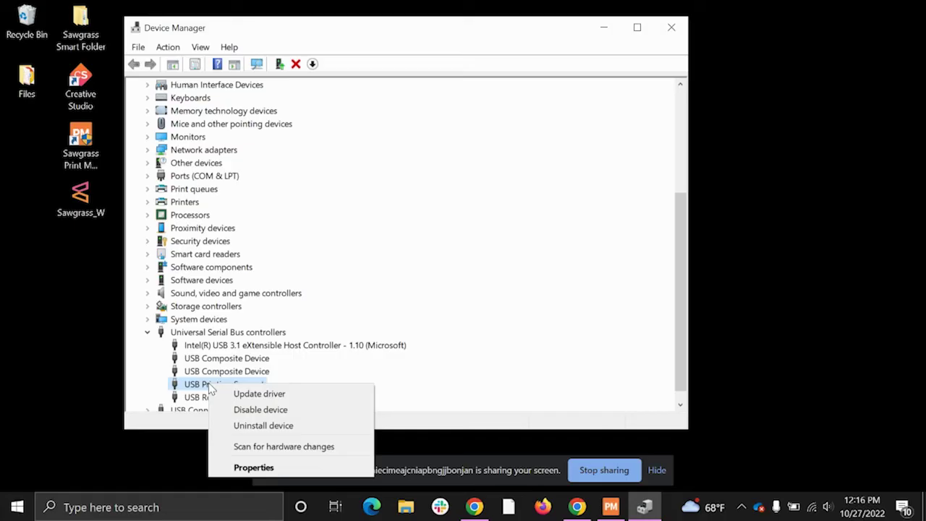
# - Uninstall the USB Printing Support device, then scan for hardware changes
pyautogui.click(256, 427)
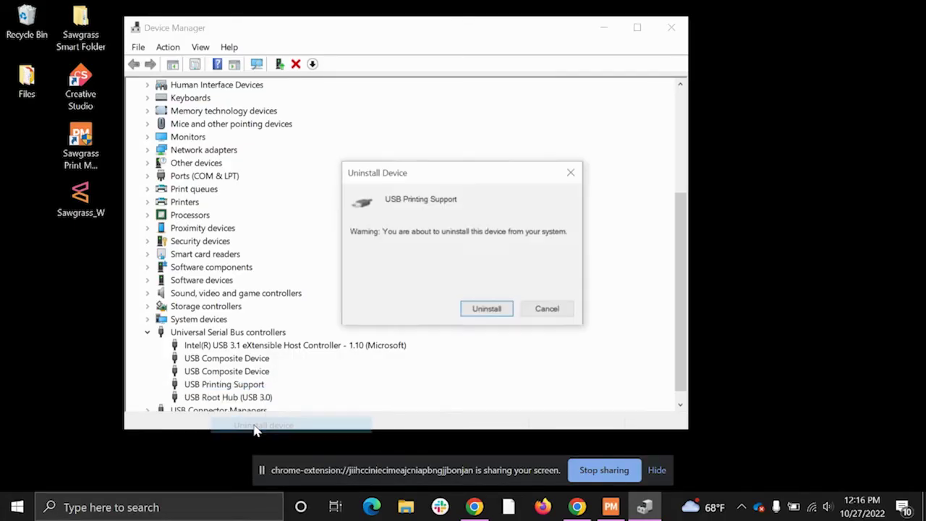
pyautogui.click(485, 310)
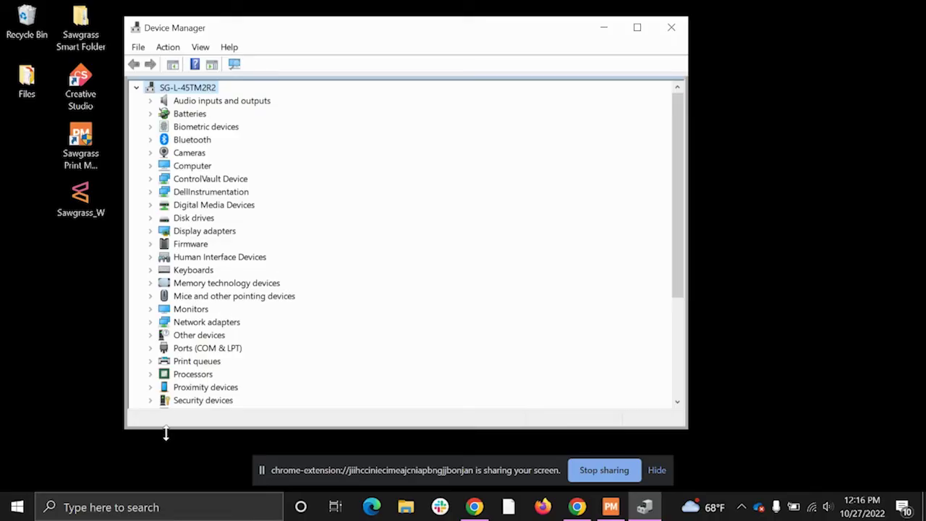
pyautogui.click(166, 47)
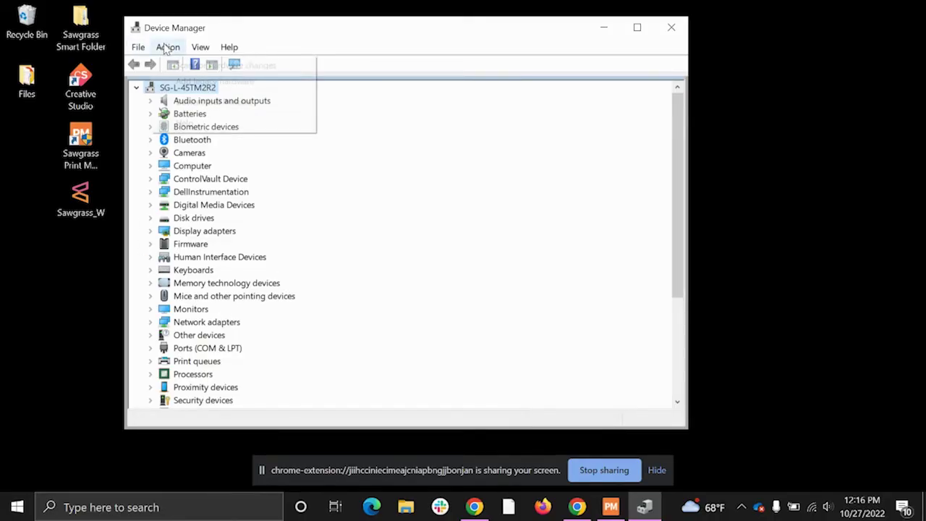
pyautogui.click(190, 66)
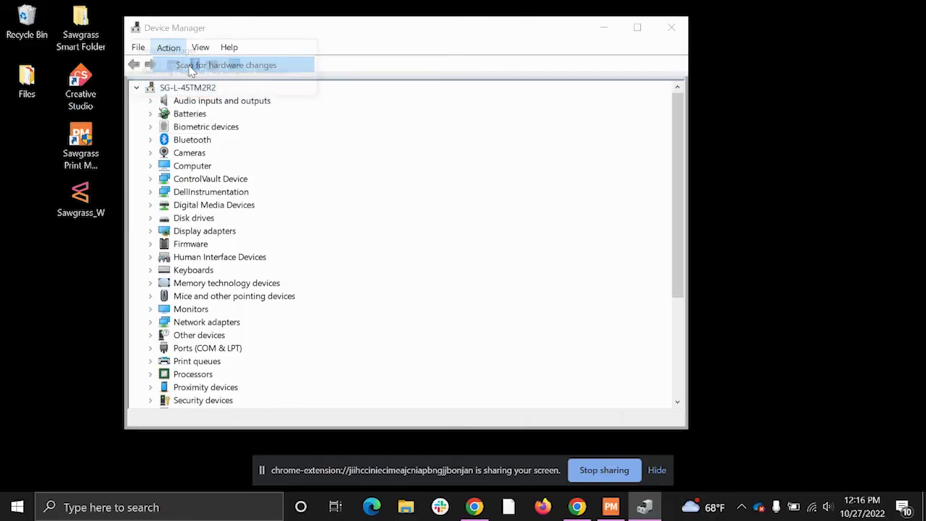
# - Confirm USB Printing Support reappeared under the USB controllers and start a Windows search
pyautogui.scroll(-3, 327, 283)
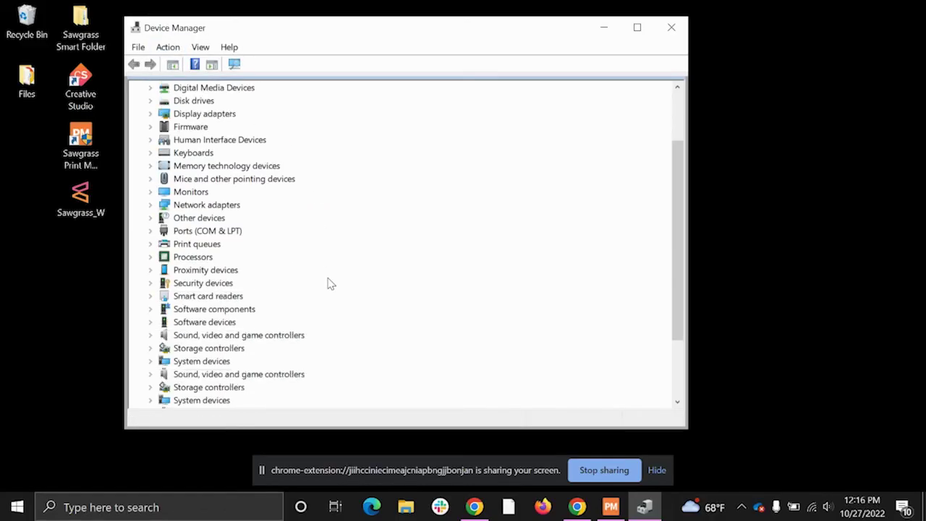
pyautogui.scroll(-2, 328, 283)
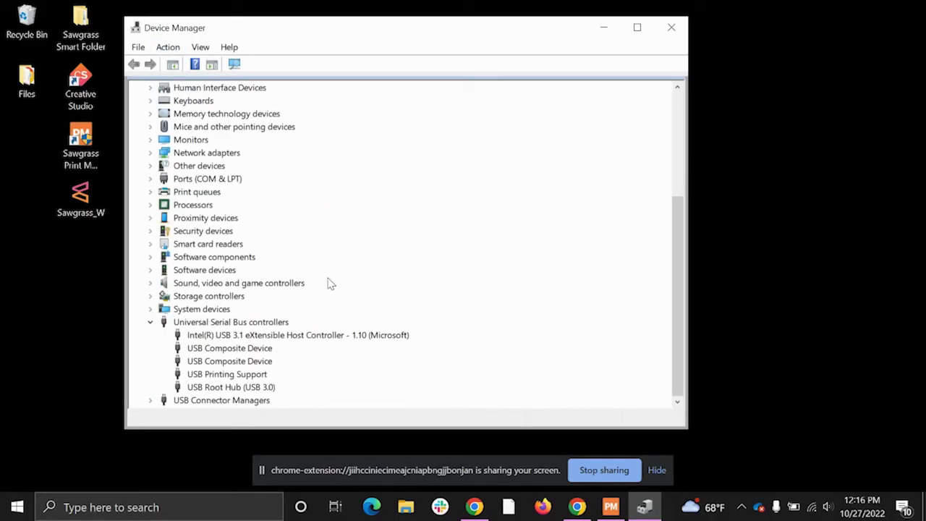
pyautogui.click(209, 374)
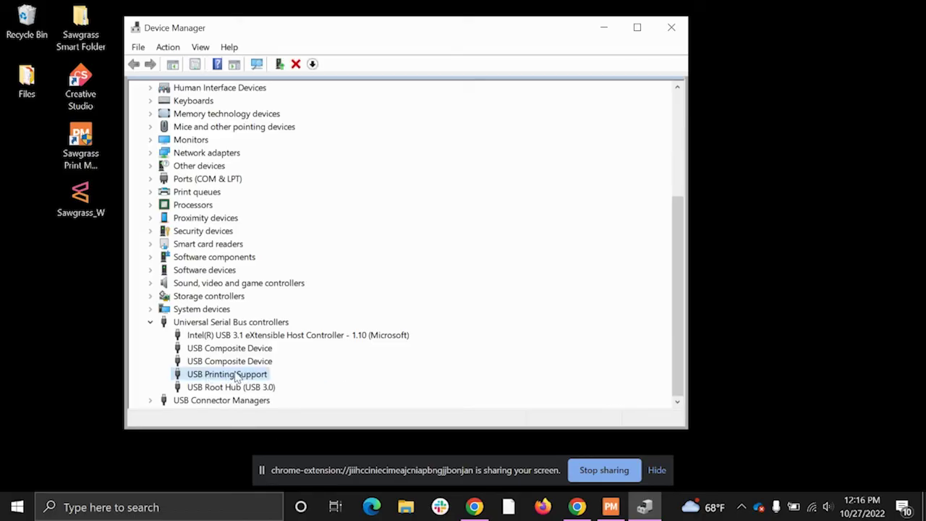
pyautogui.click(177, 507)
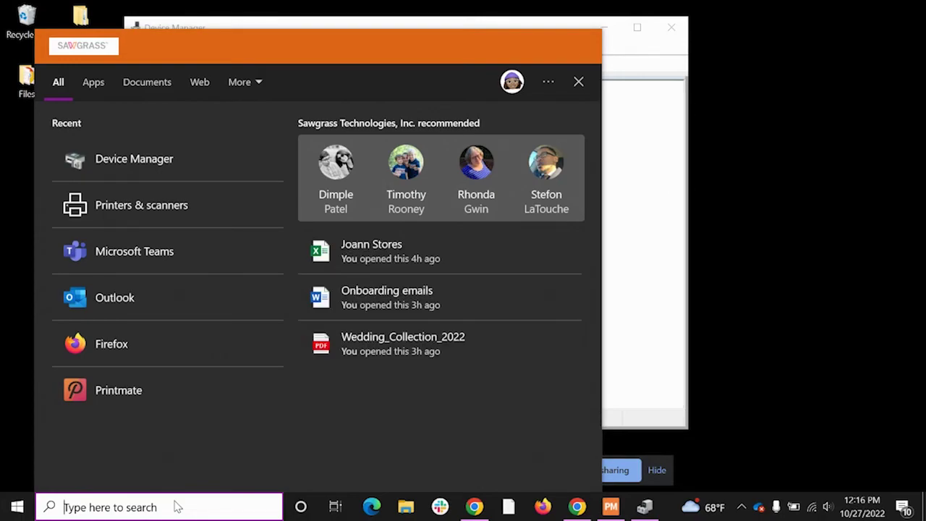
# - Search 'Printers' to open Printers & scanners, review the SAWGRASS SG500 entries, then go to Bluetooth & other devices
pyautogui.write('print')
pyautogui.press('BackSpace')
pyautogui.press('BackSpace')
pyautogui.press('BackSpace')
pyautogui.press('BackSpace')
pyautogui.press('BackSpace')
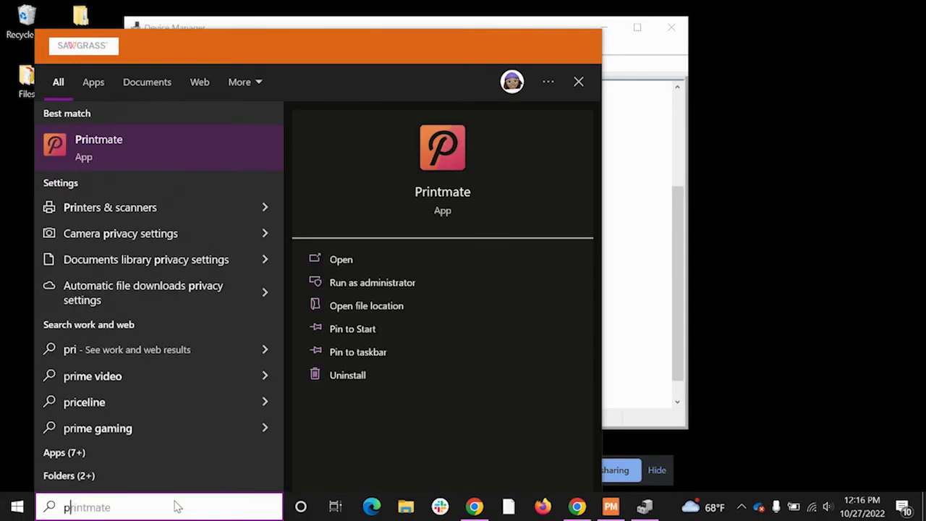
pyautogui.write('Printers')
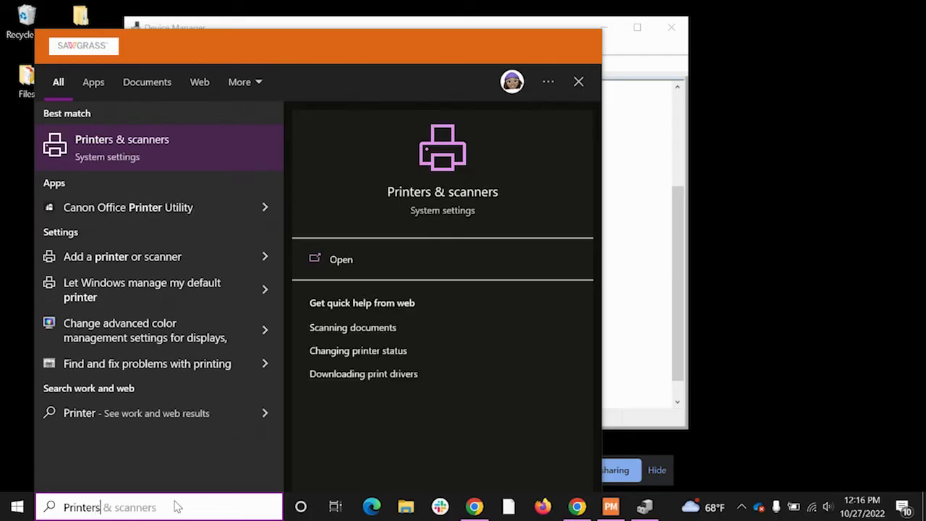
pyautogui.click(156, 155)
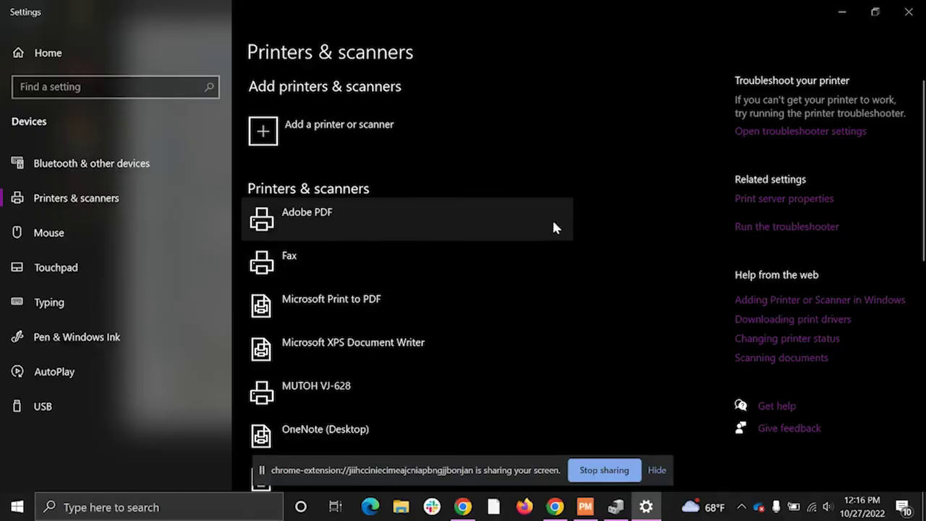
pyautogui.scroll(-10, 533, 217)
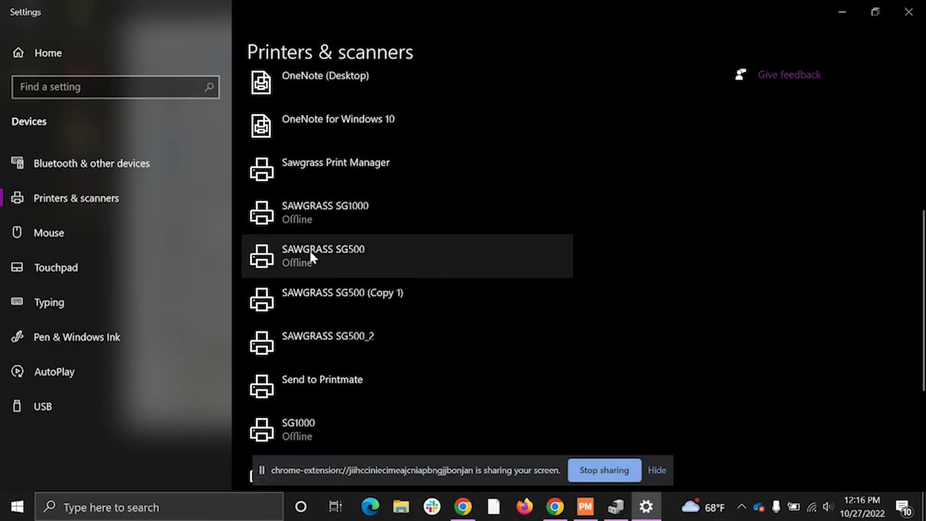
pyautogui.scroll(10, 407, 312)
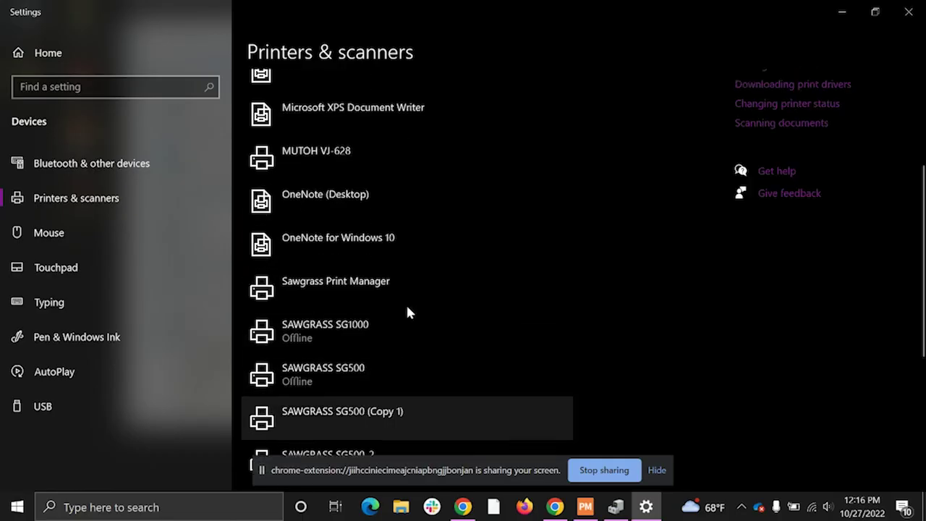
pyautogui.click(142, 164)
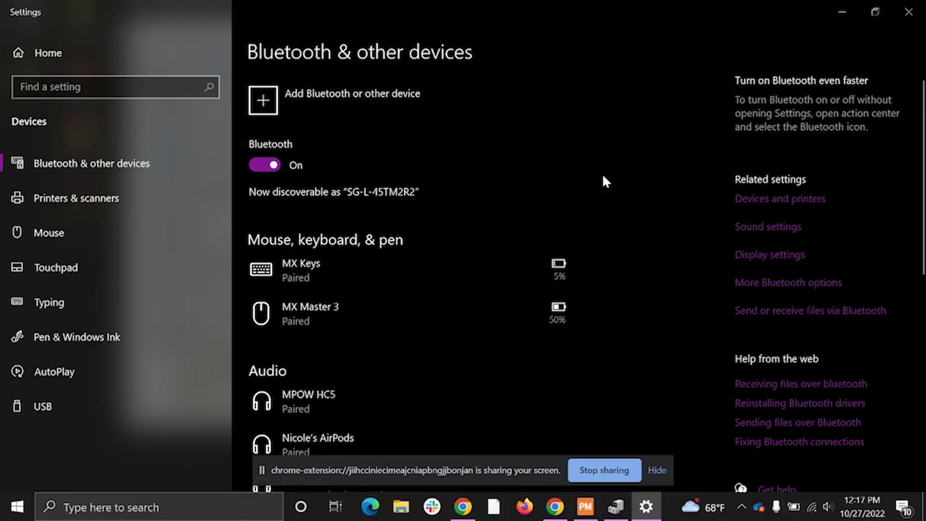
pyautogui.scroll(-5, 603, 180)
pyautogui.scroll(-2, 603, 180)
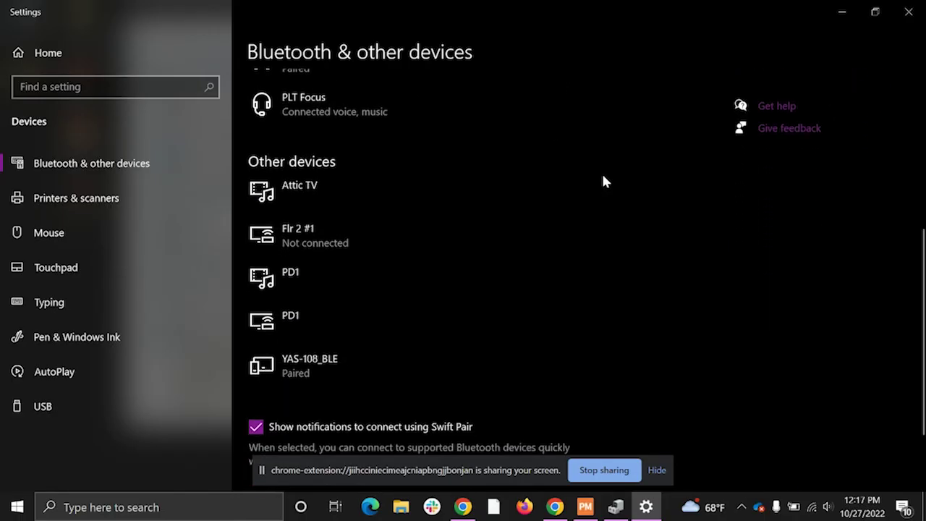
pyautogui.click(400, 379)
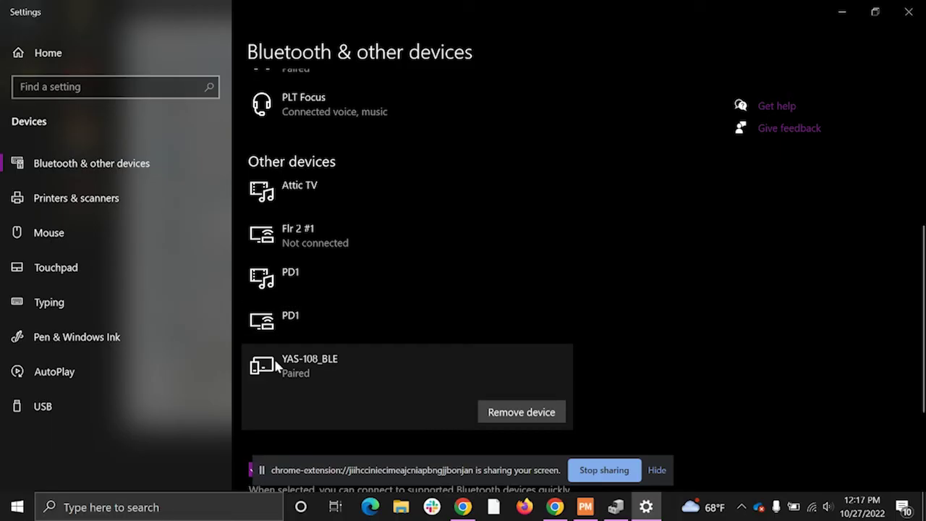
pyautogui.click(125, 201)
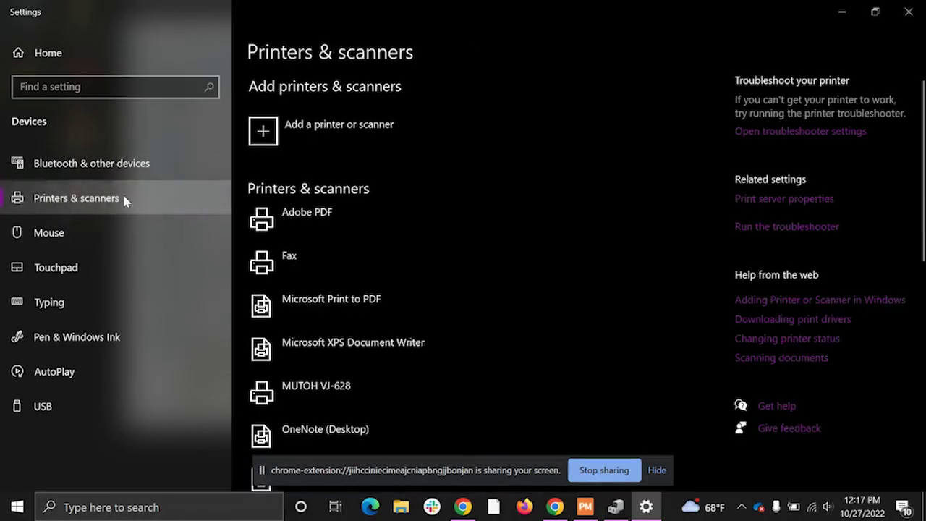
pyautogui.click(163, 168)
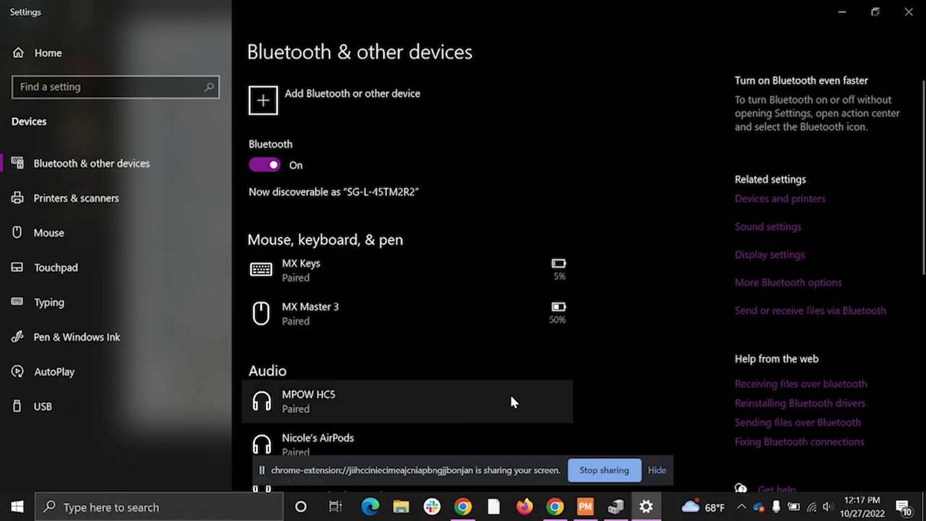
# - Bring the Device Manager window back in front of Settings
pyautogui.click(616, 507)
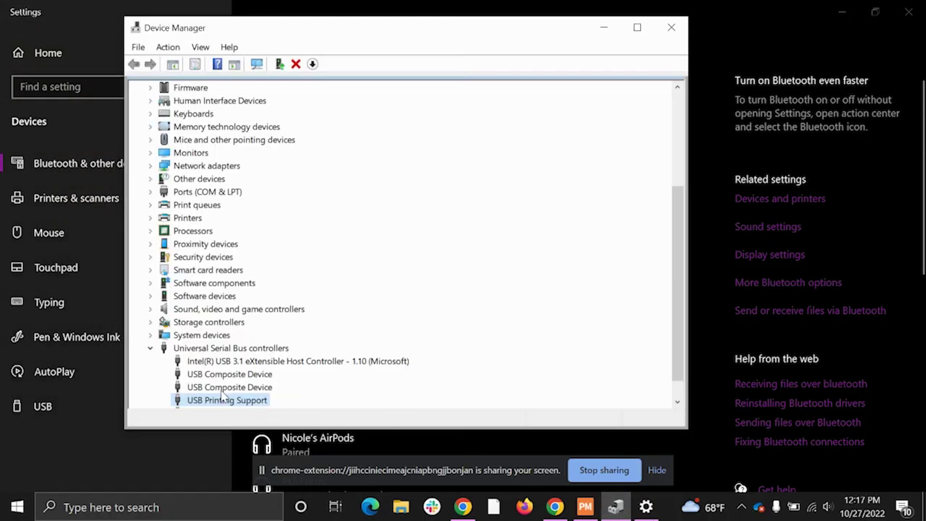